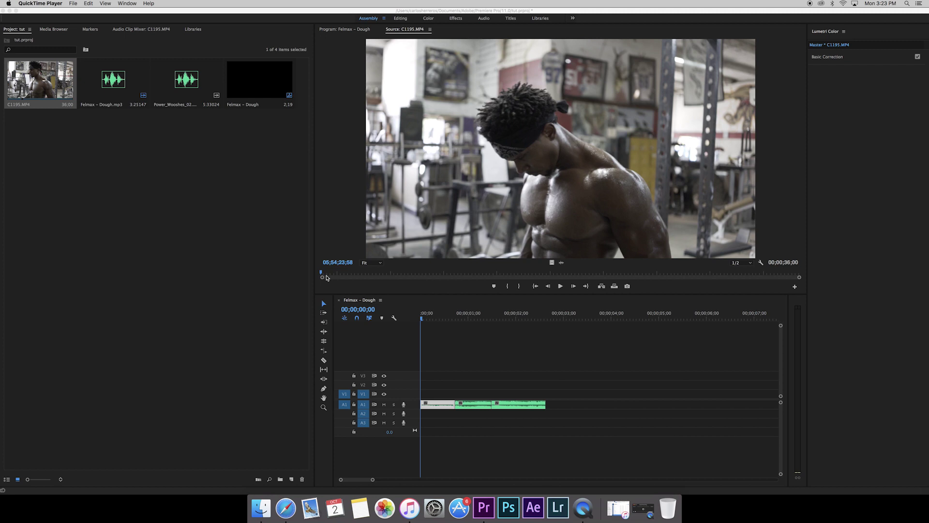
Play C1195.MP4 in the Source Monitor with volume raised, stopping at 05;54;36;49.
click(339, 230)
key(space)
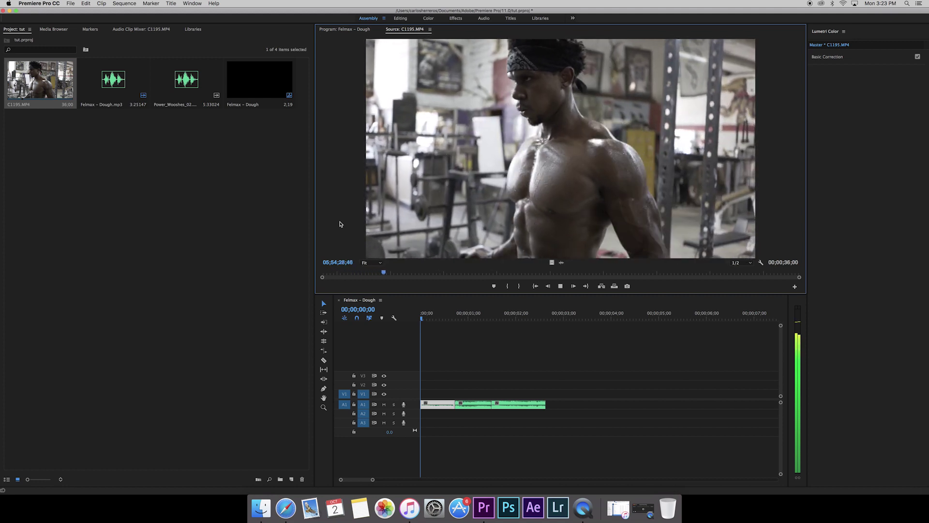
key(XF86AudioRaiseVolume)
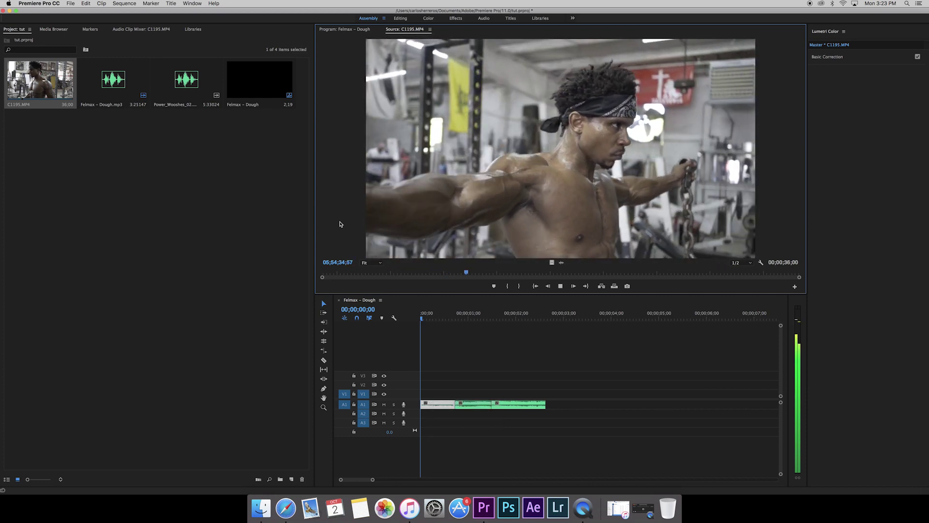
key(space)
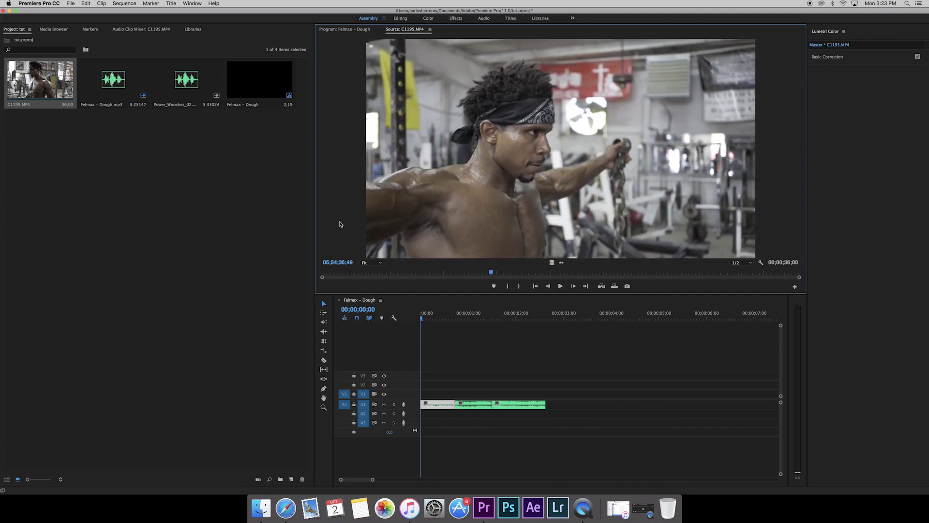
Duplicate C1195.MP4 in the Project panel to create C1195.MP4 Copy 01.
right_click(35, 80)
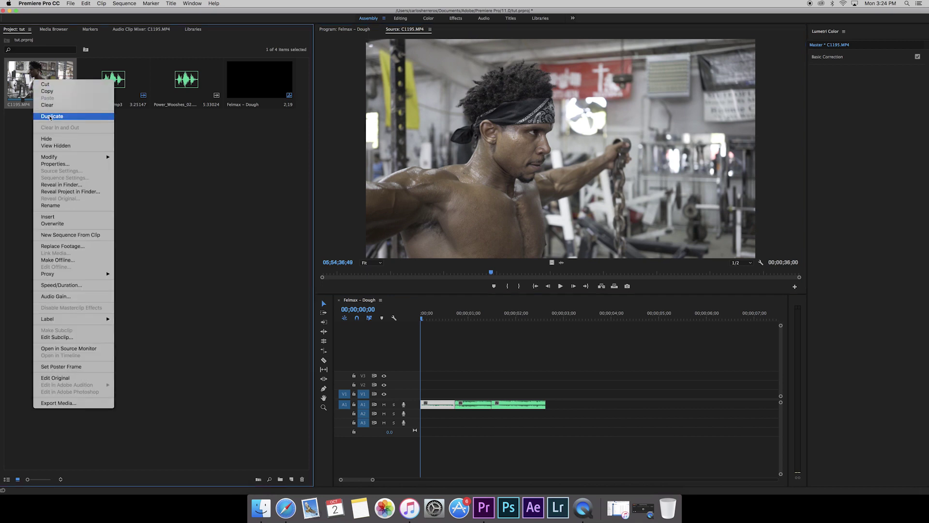
click(50, 117)
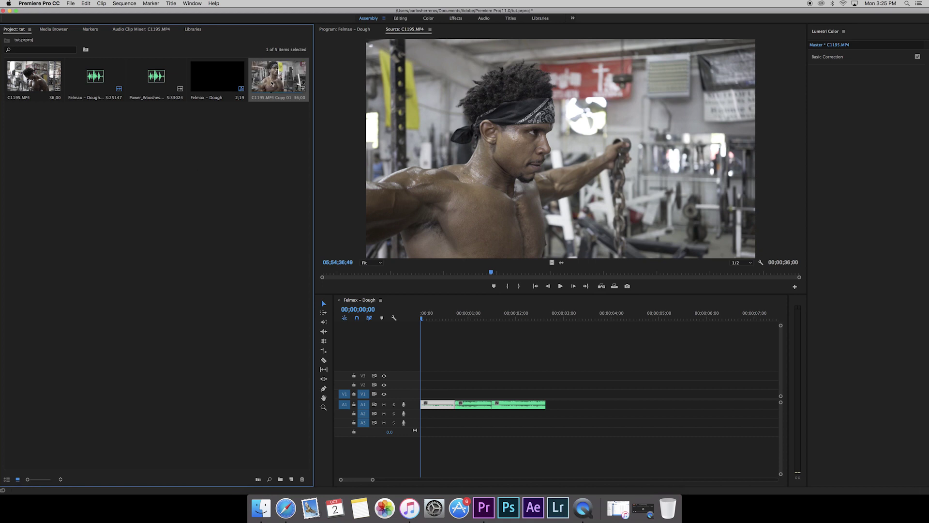
Interpret C1195.MP4 Copy 01 footage at an assumed frame rate of 23.976 fps.
right_click(269, 78)
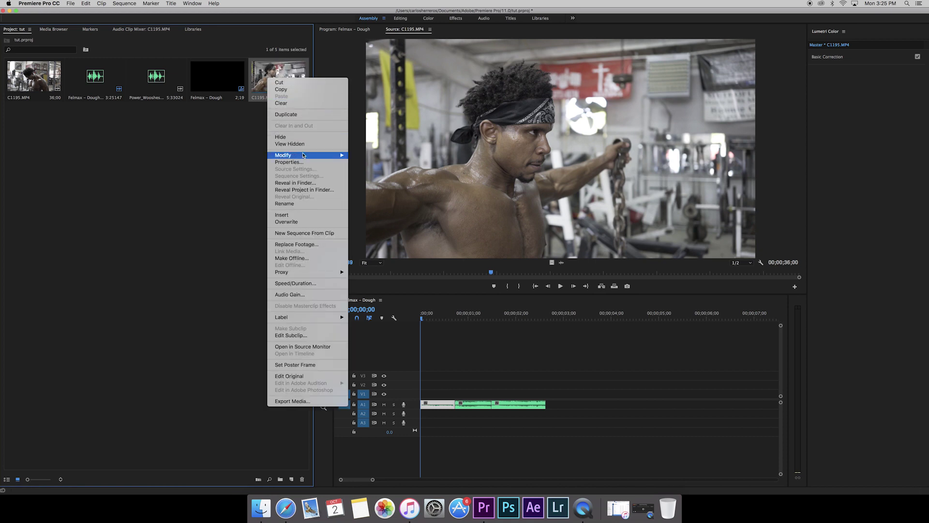
mouse_move(293, 156)
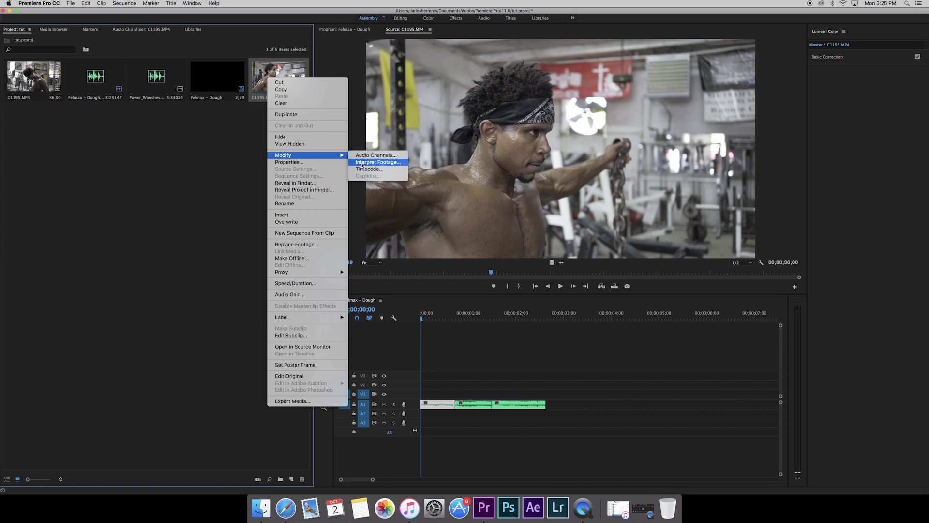
click(363, 163)
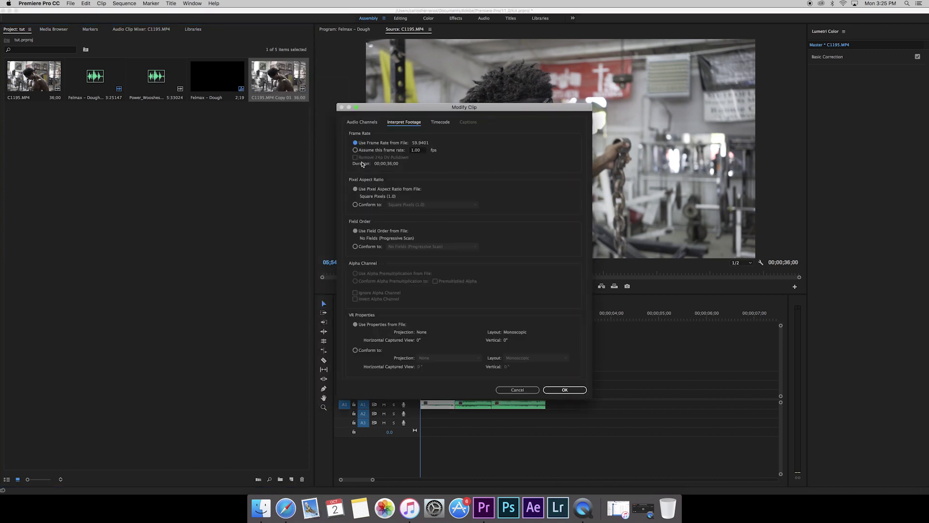
click(416, 152)
click(420, 151)
text(23.976)
key(Return)
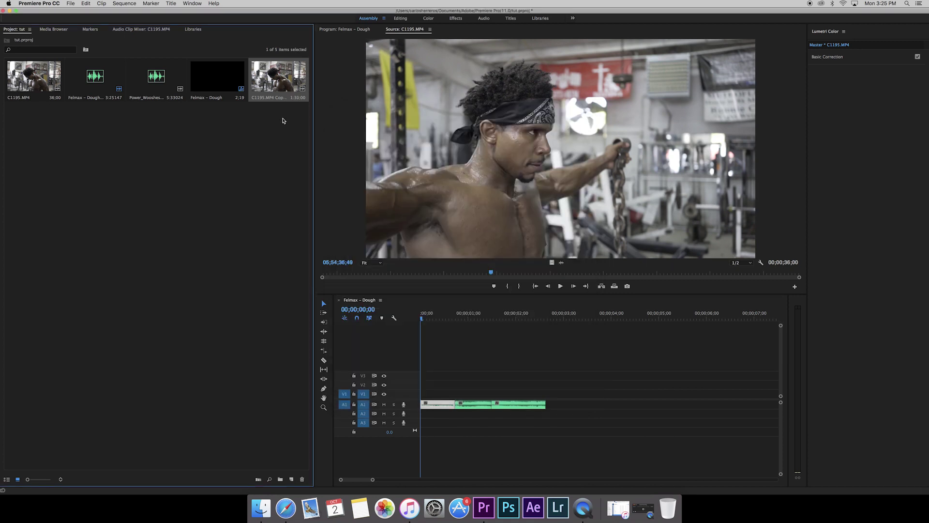
Mark a 7;19 In/Out range in C1195.MP4 Copy 01 and drop its video only onto V2.
double_click(267, 91)
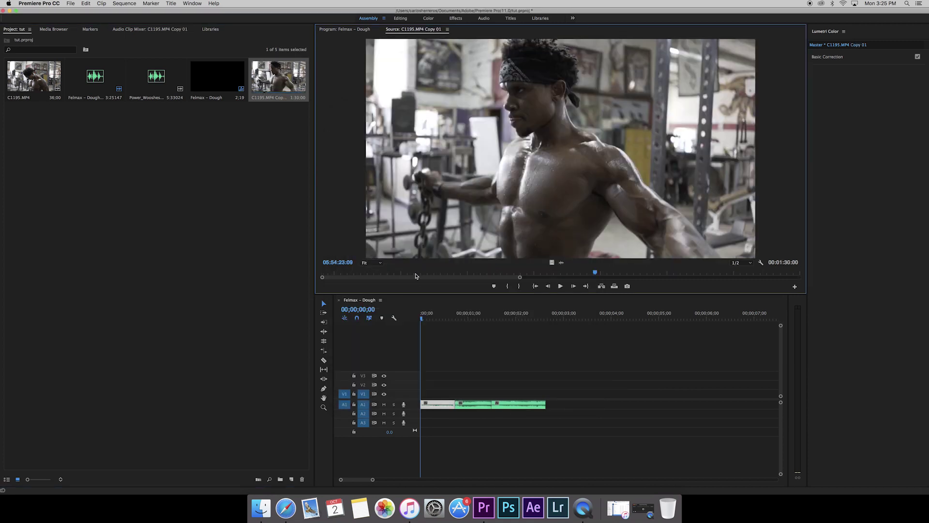
drag(399, 273, 520, 281)
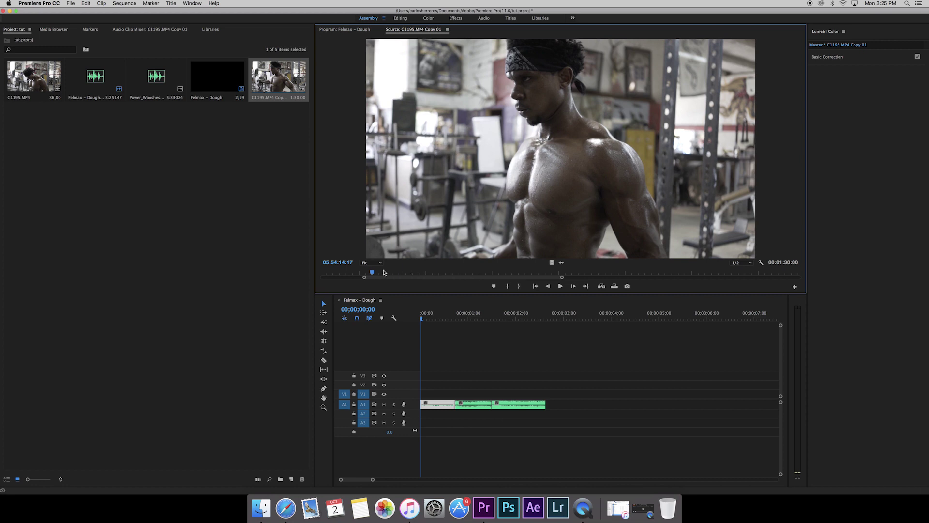
drag(373, 274, 483, 274)
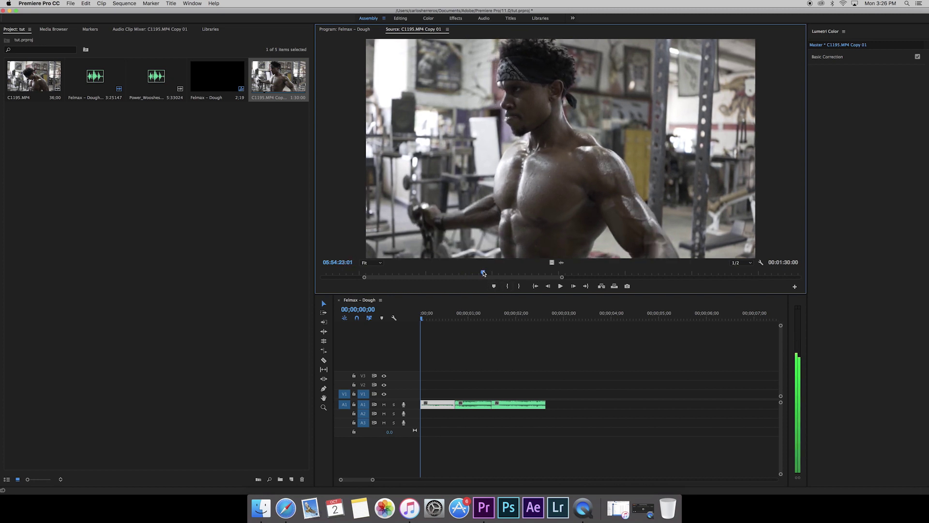
click(506, 286)
drag(485, 275, 586, 276)
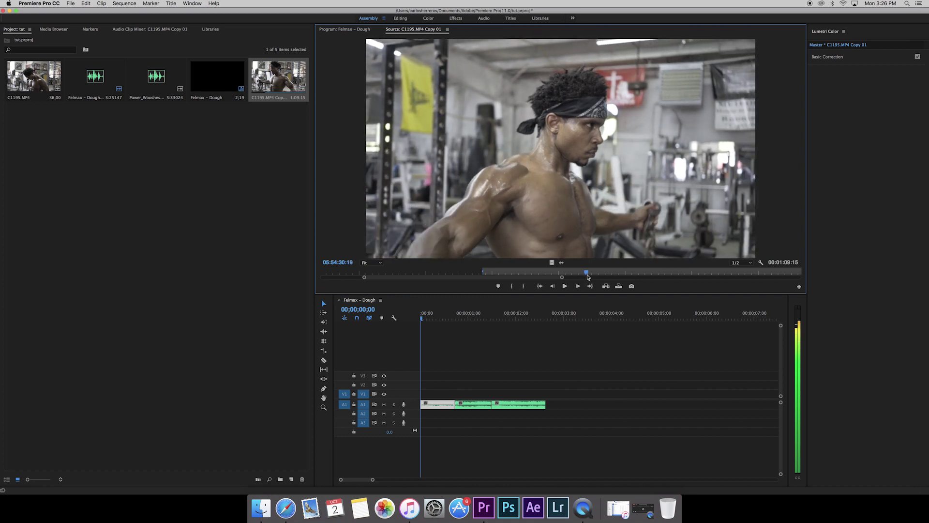
click(523, 286)
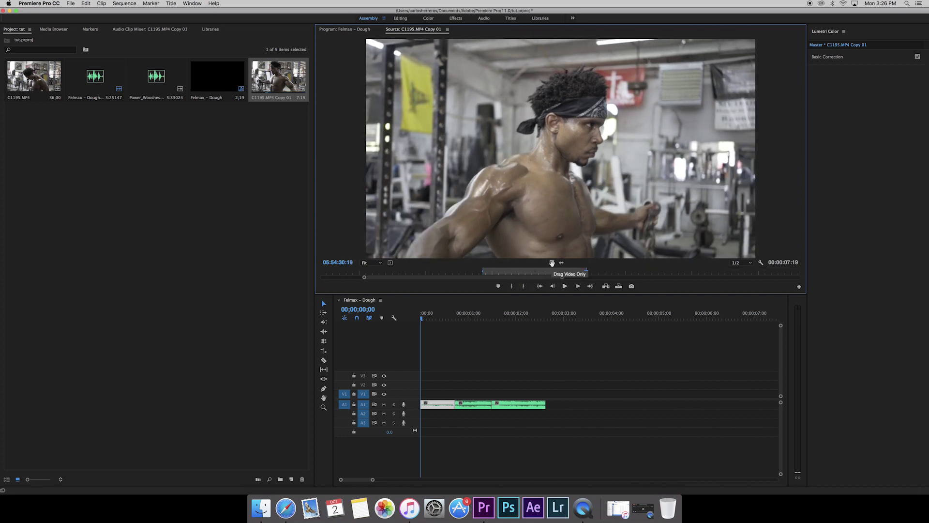
drag(552, 263, 553, 265)
drag(527, 326, 442, 387)
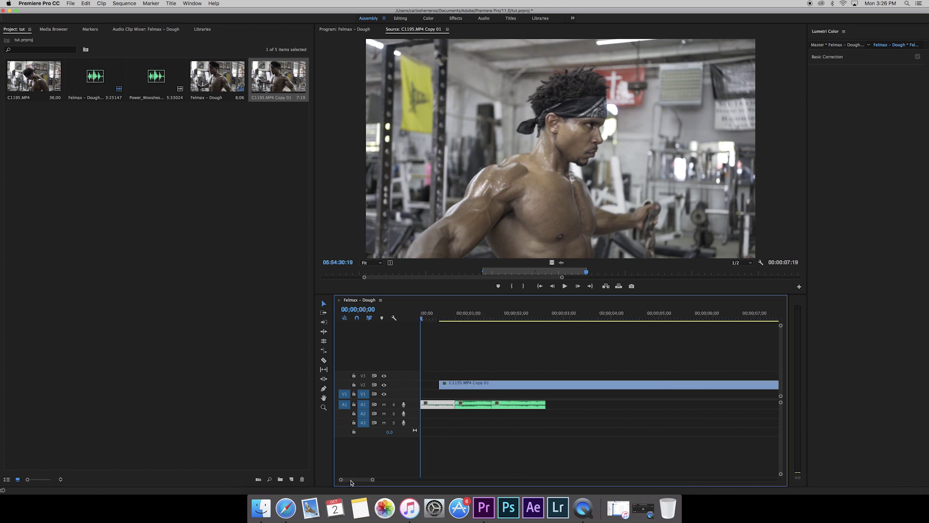
Slide the slowed V2 clip about two seconds later in the sequence.
key(minus)
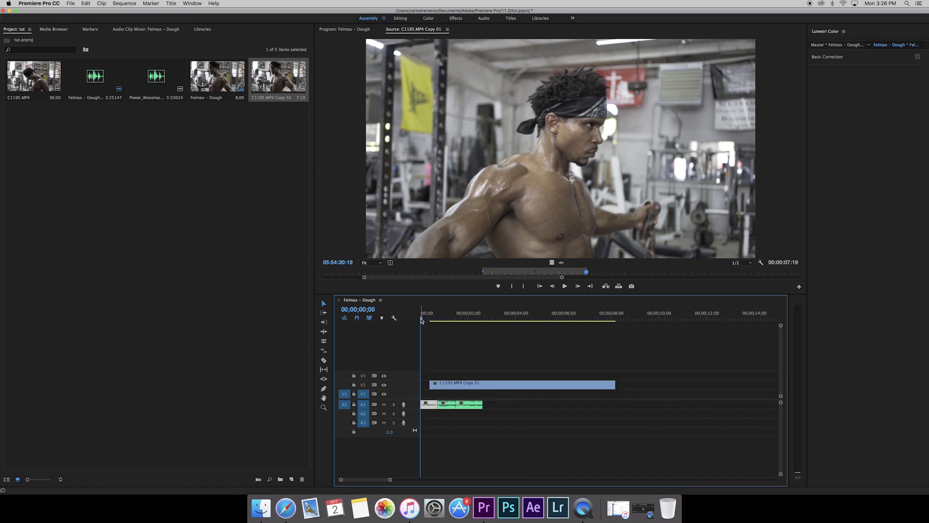
drag(422, 320, 431, 324)
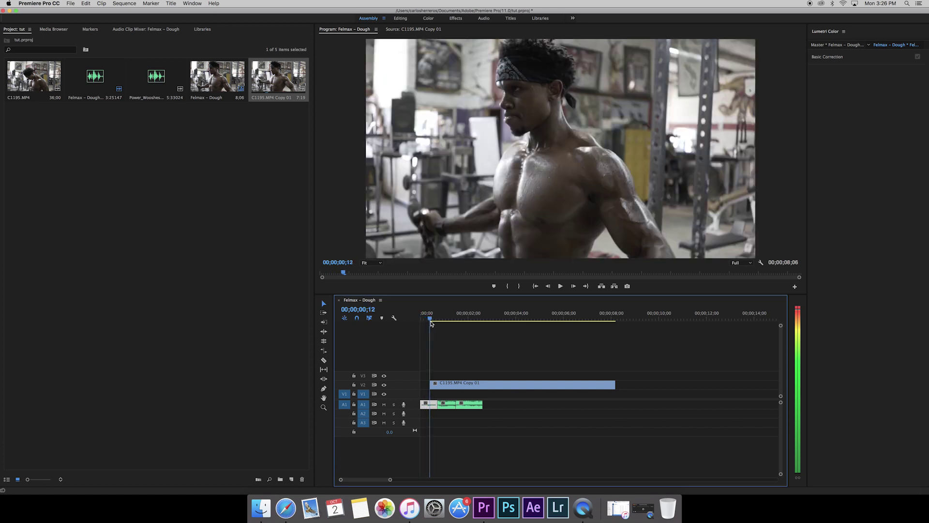
drag(461, 384, 515, 388)
drag(489, 320, 521, 331)
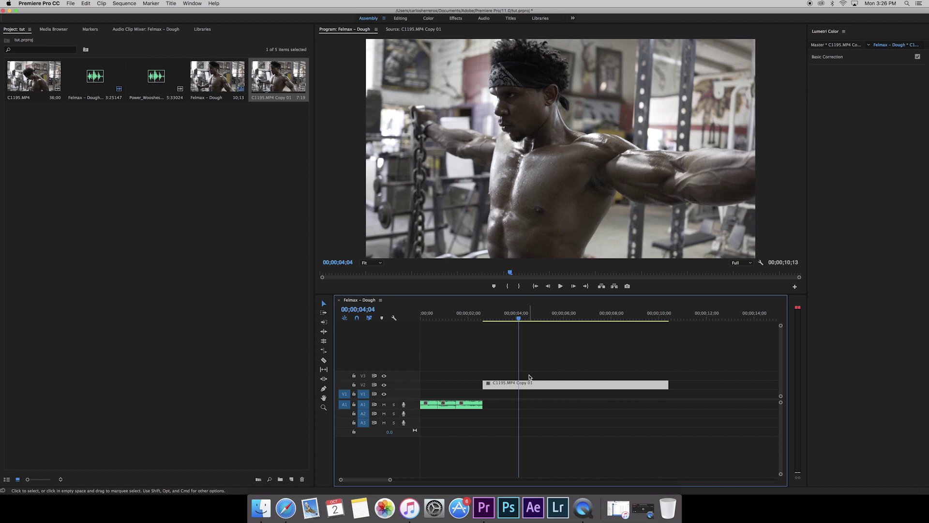
Razor-cut the V2 clip at the playhead, splitting it at 4;04 and 9;23.
key(c)
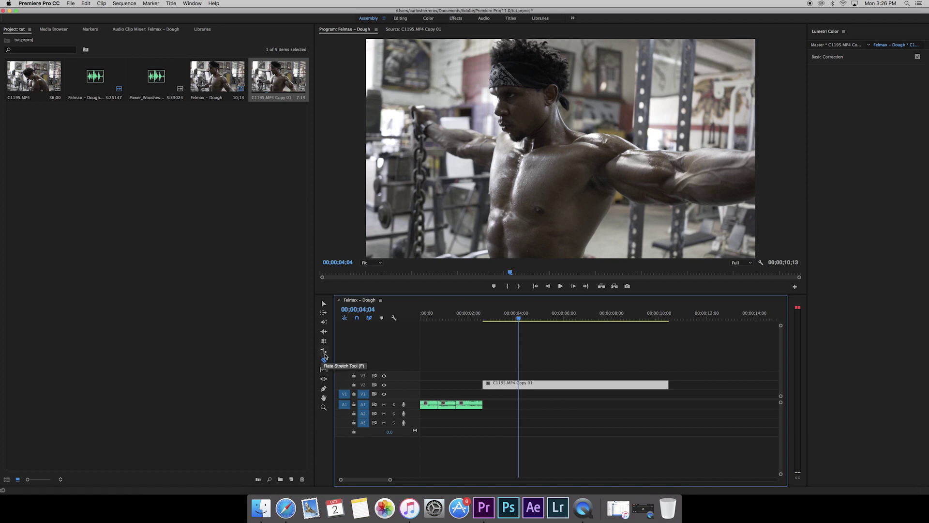
click(522, 383)
click(522, 319)
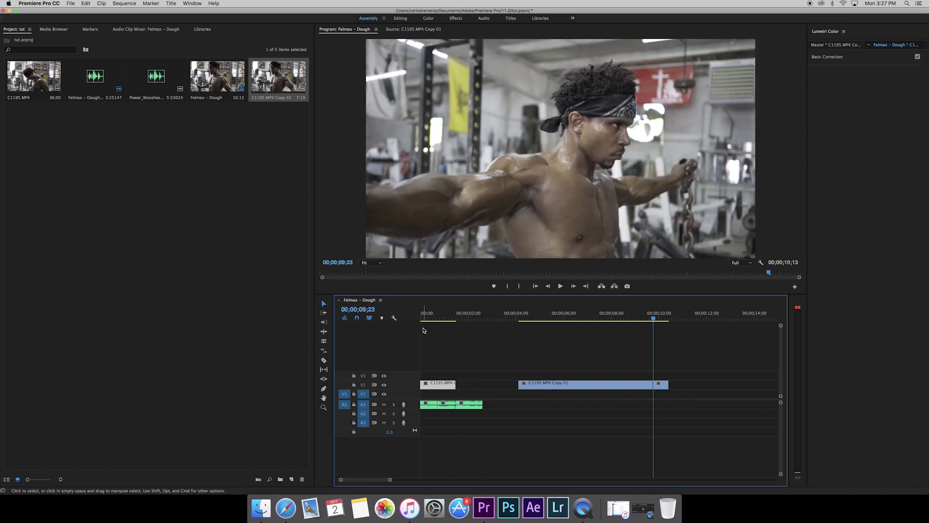
drag(425, 320, 431, 319)
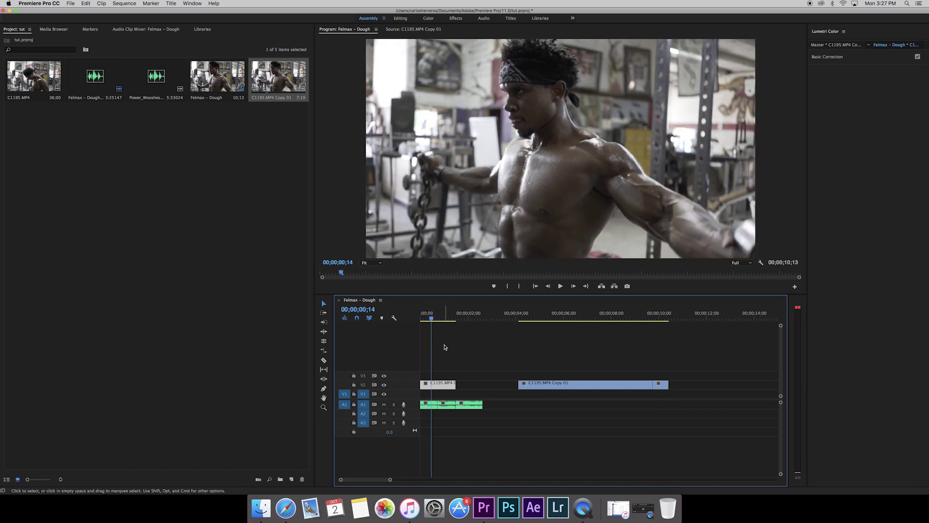
Cut the V2 clip, delete the first piece, and move the remainder to the sequence start.
key(c)
click(432, 384)
key(v)
key(Delete)
drag(444, 385, 432, 386)
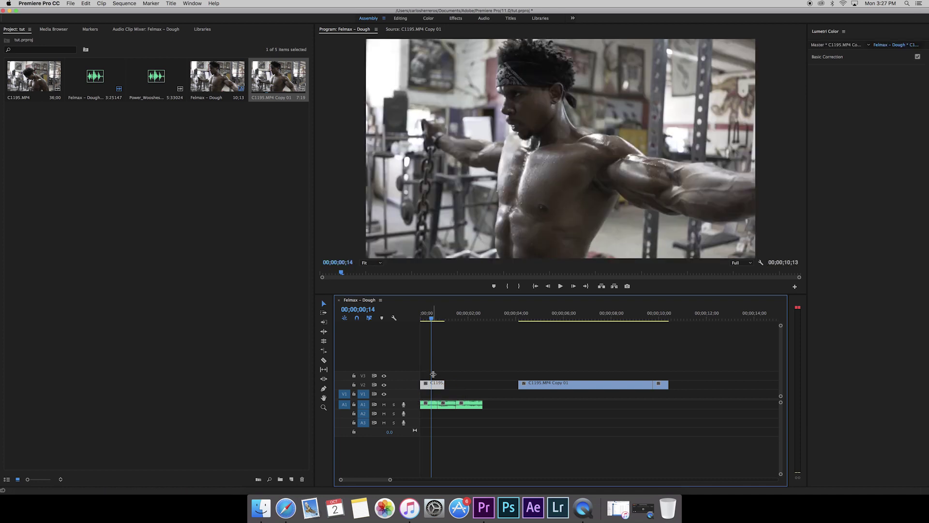
Split again with Cmd+K and trim the opening V2 piece down to a brief clip.
key(super+k)
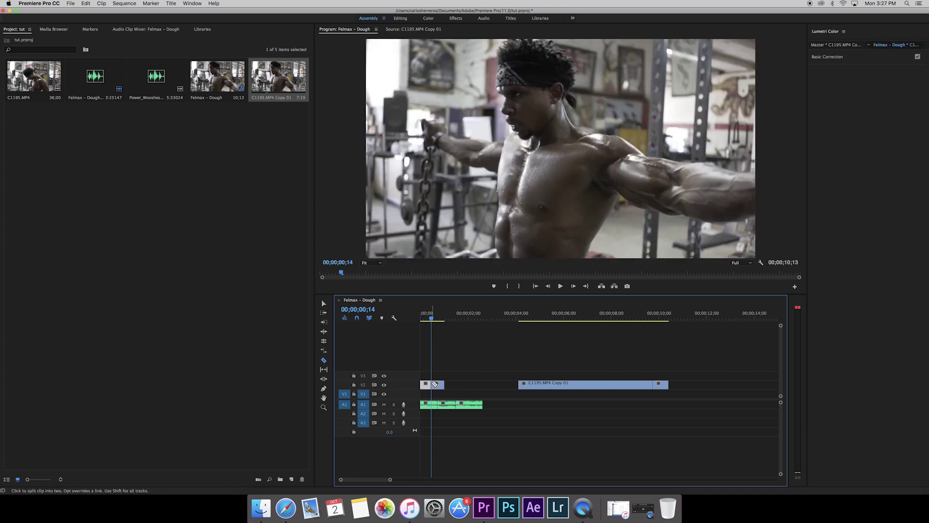
key(=)
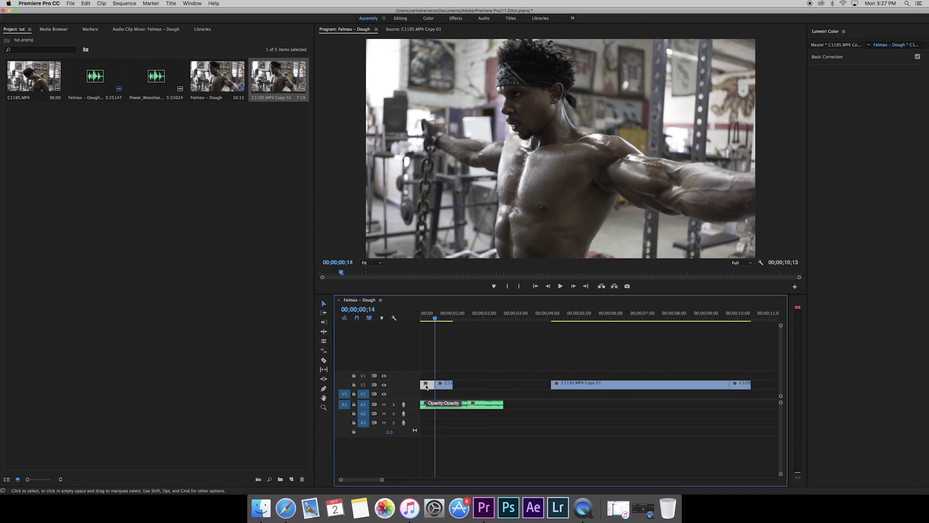
drag(429, 387, 437, 388)
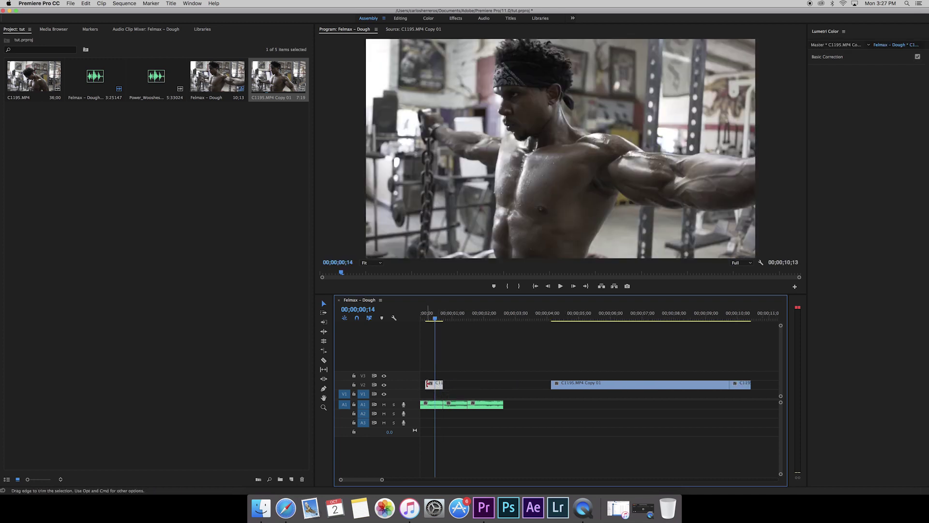
mouse_move(430, 322)
mouse_down()
mouse_move(419, 320)
mouse_move(445, 328)
mouse_up()
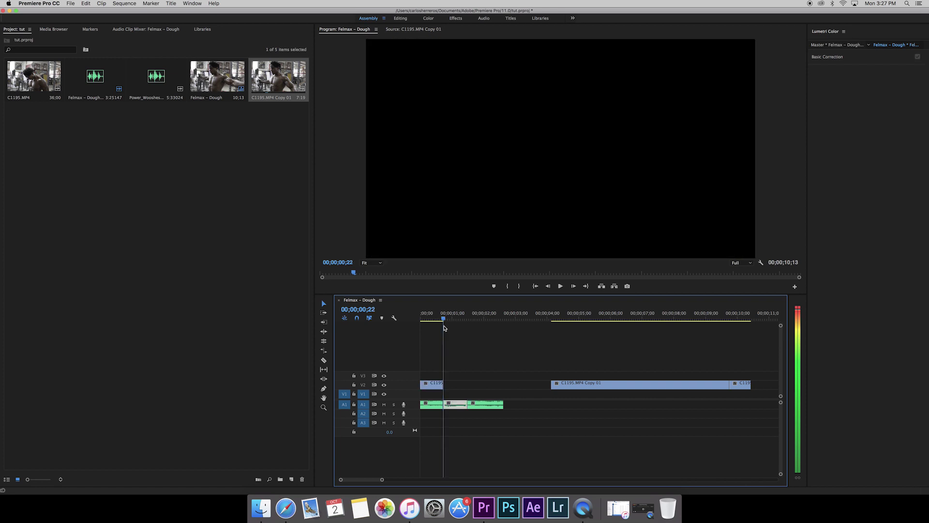
Move the C1195.MP4 Copy 01 clip from V2 down to V1, right after the opening piece.
drag(582, 385, 482, 398)
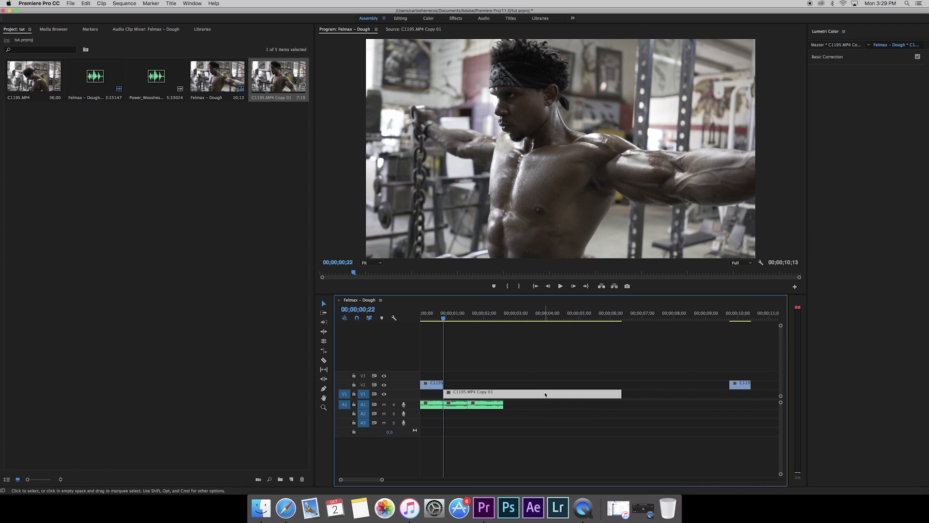
key(super+r)
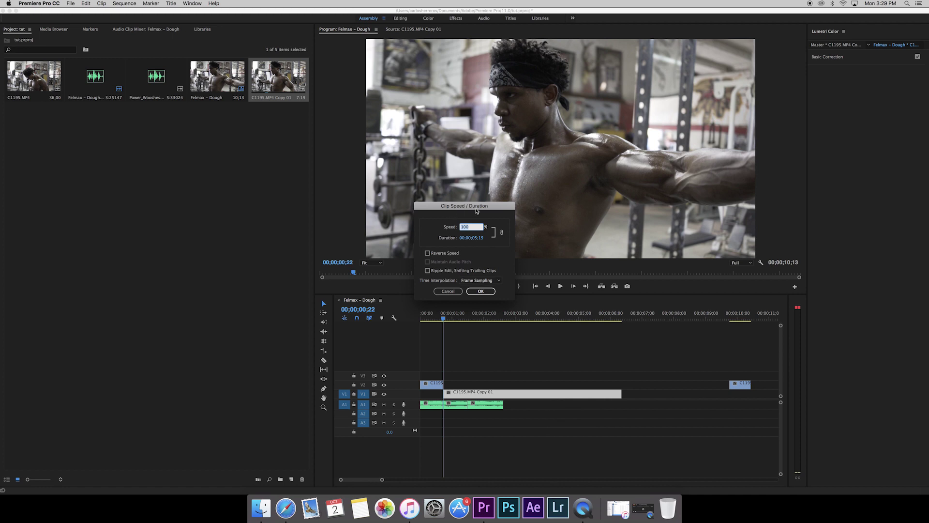
click(453, 292)
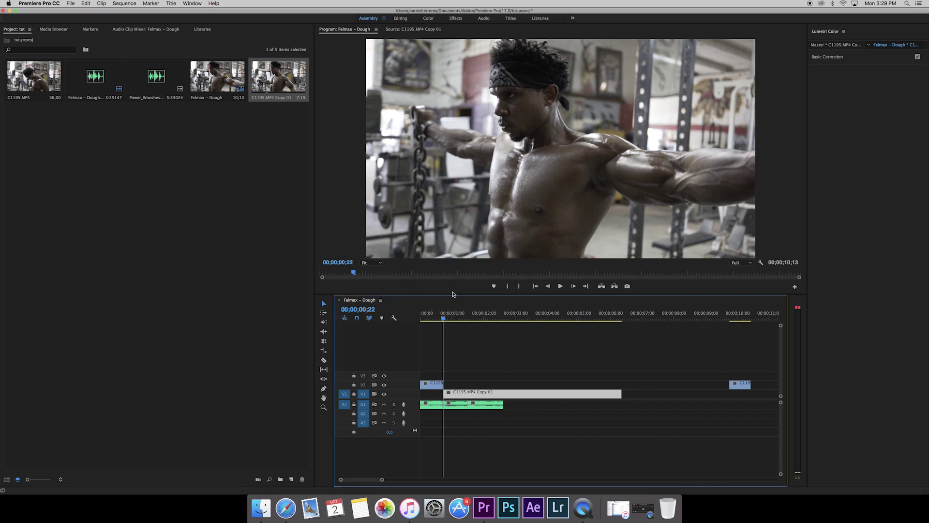
click(122, 3)
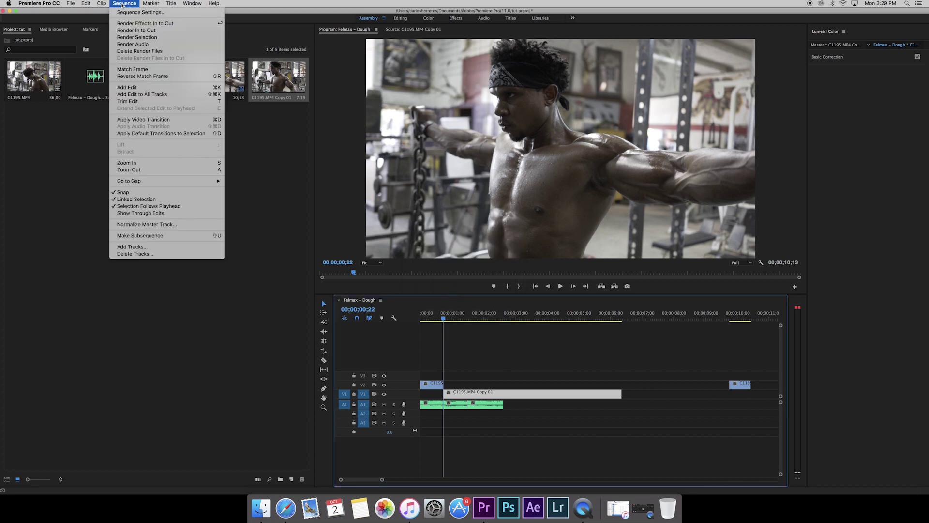
mouse_move(105, 5)
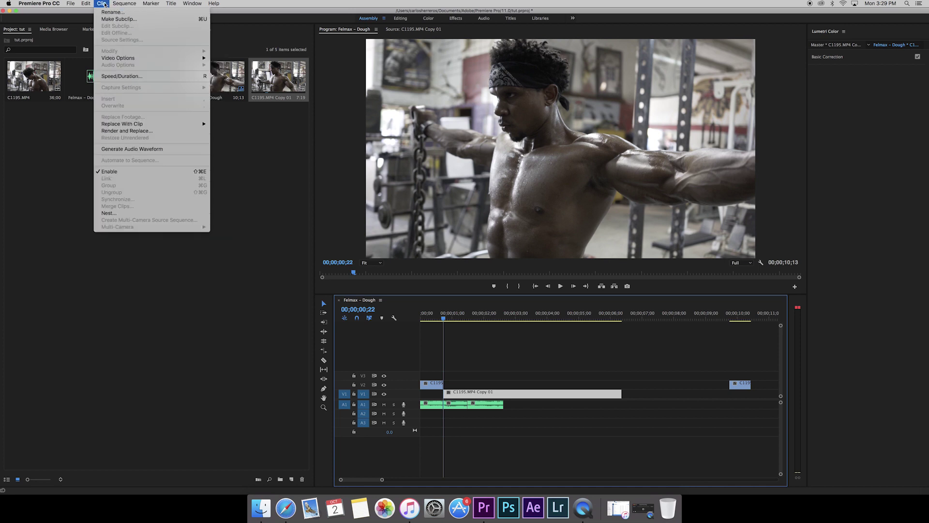
click(122, 77)
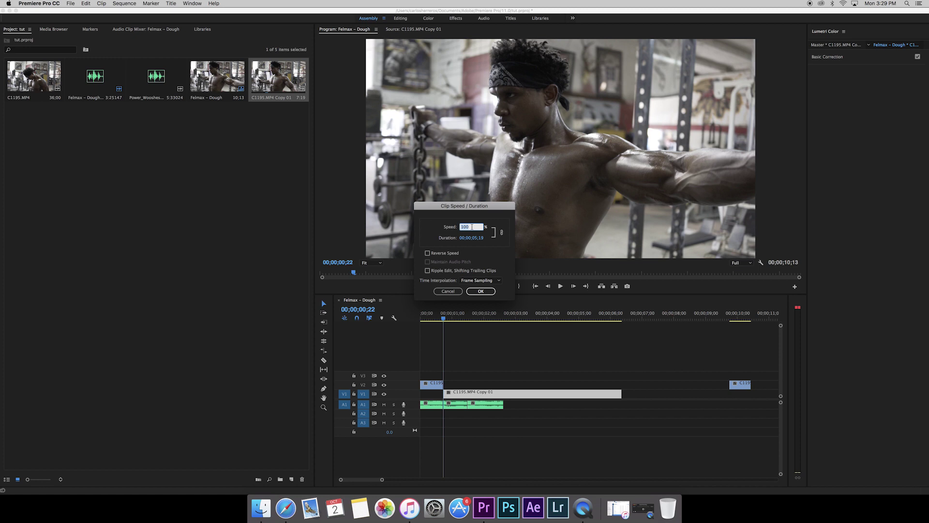
click(457, 292)
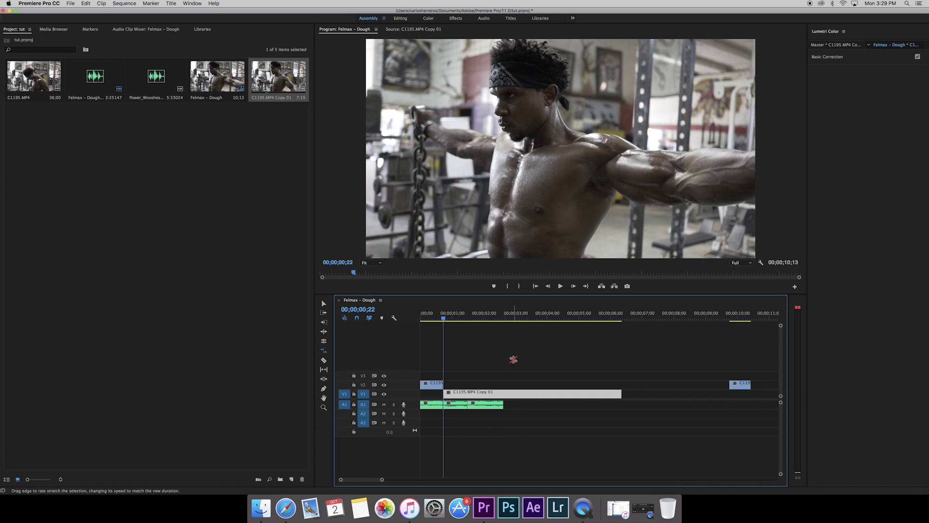
Rate-stretch the V1 Copy 01 clip down to about 00;00;00;23 long.
click(325, 353)
drag(622, 394, 561, 388)
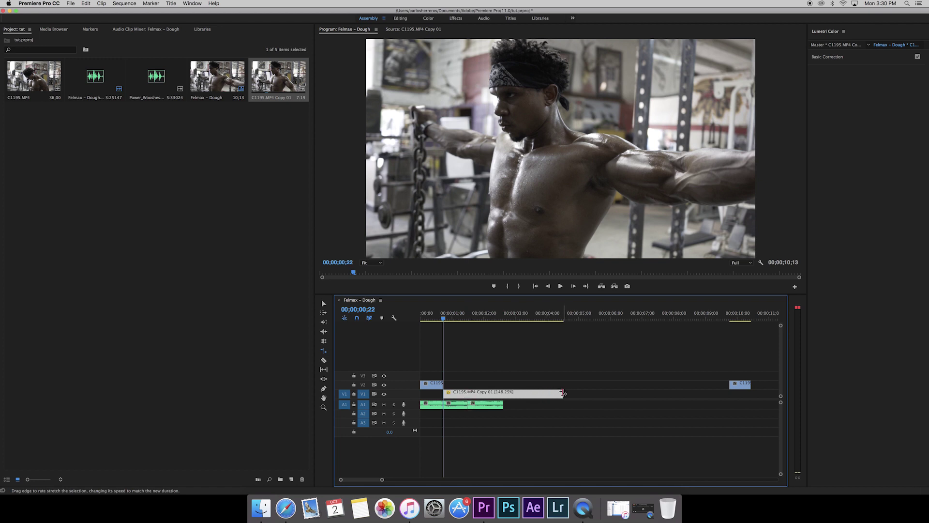
drag(562, 392, 468, 392)
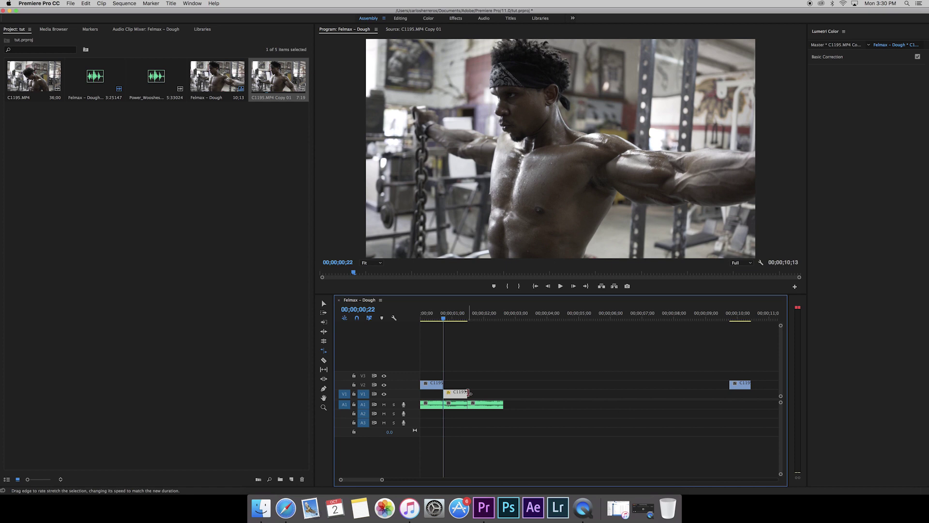
Slide the later V2 clip left to close the gap after the sped-up V1 clip.
key(v)
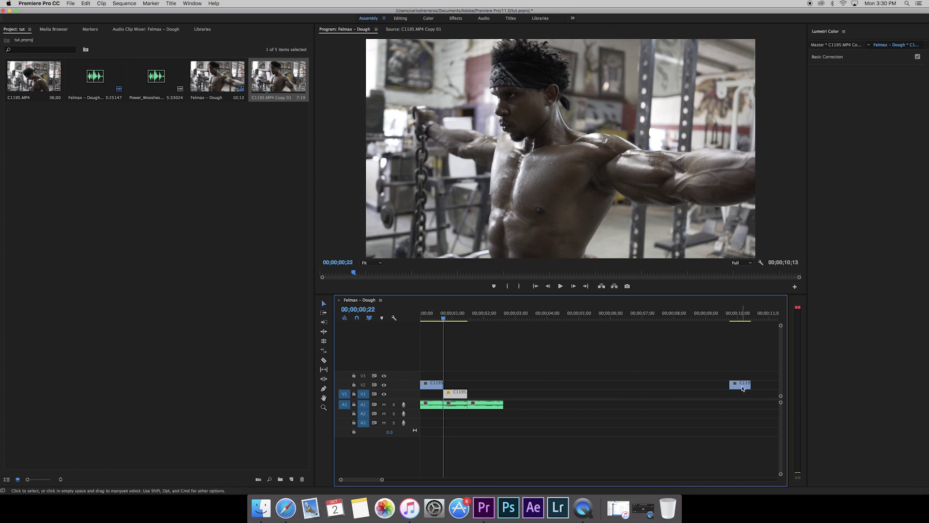
drag(739, 385, 506, 386)
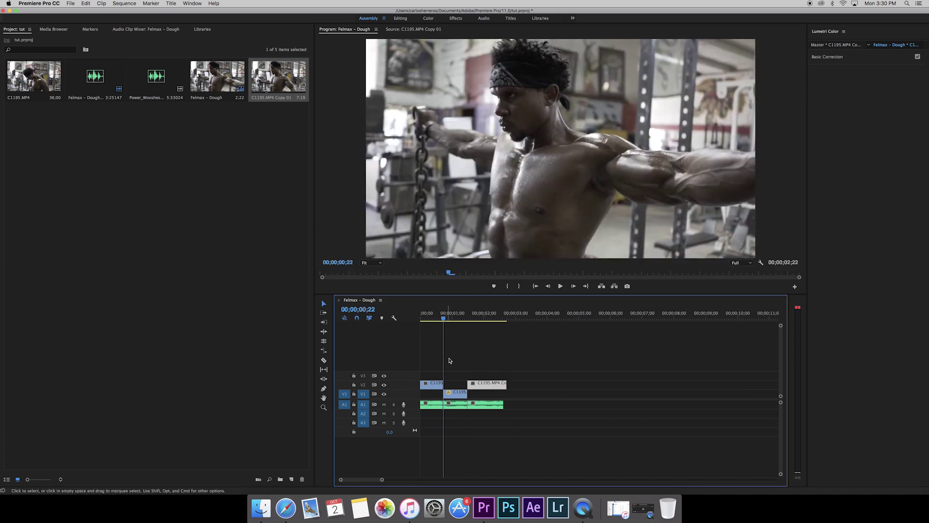
drag(441, 318, 421, 319)
Preview the edit from near the start, leaving the playhead at 00;00;00;17.
key(space)
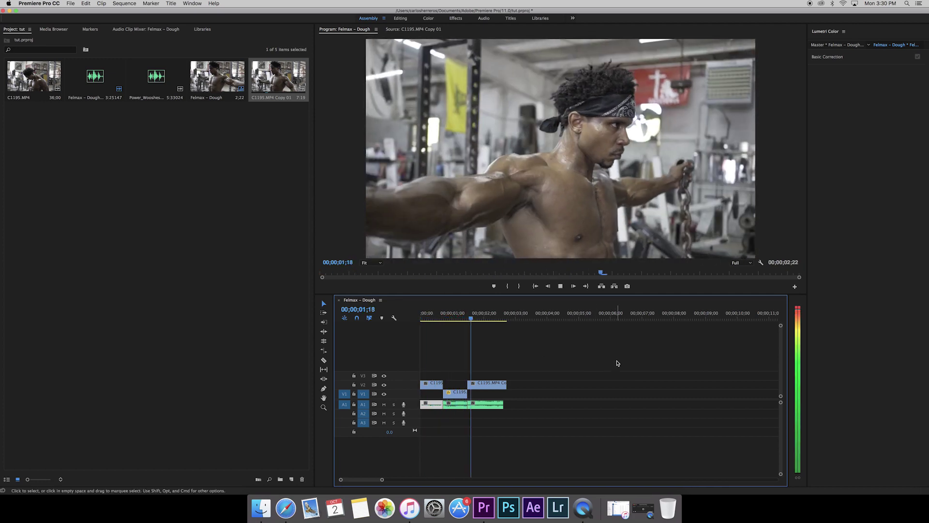
click(431, 319)
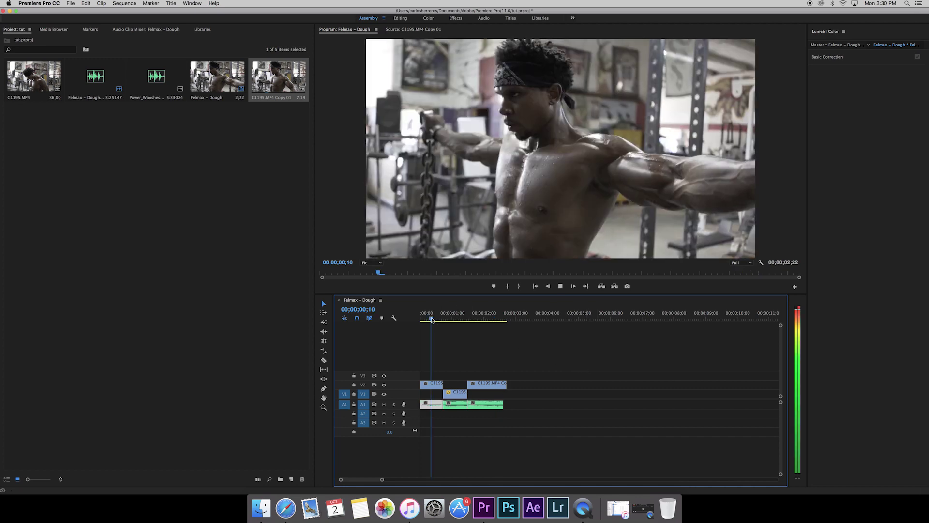
key(space)
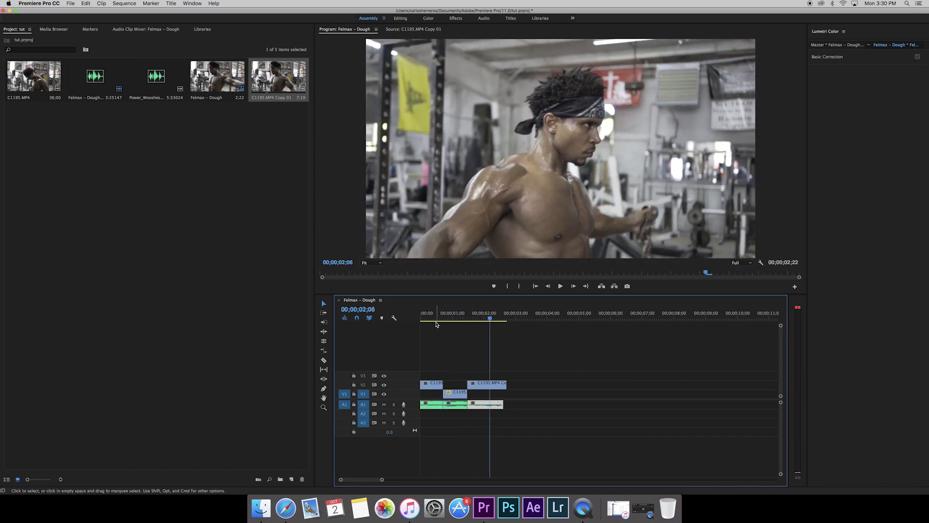
click(436, 322)
key(space)
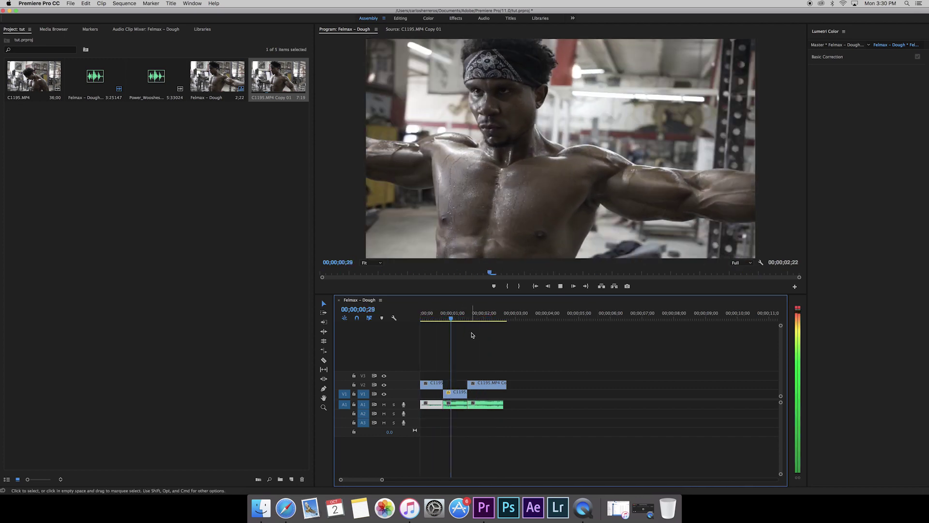
key(space)
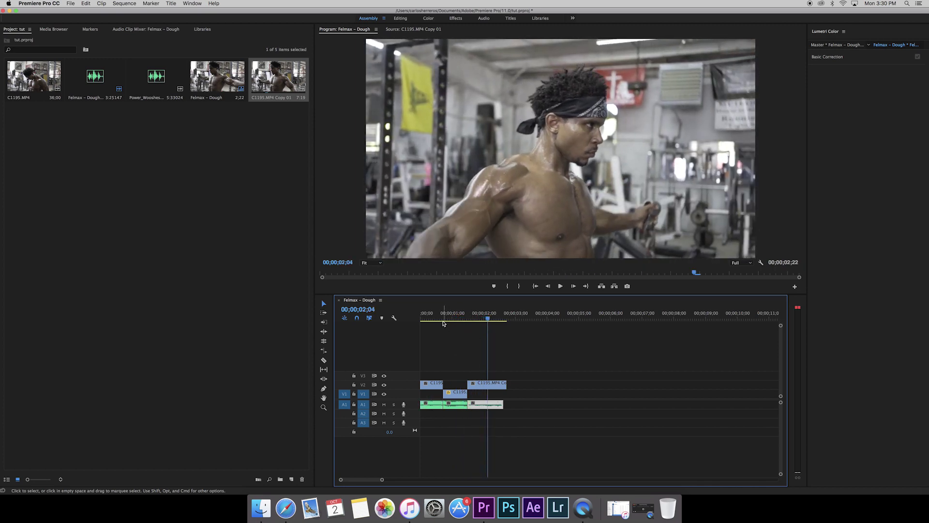
click(439, 320)
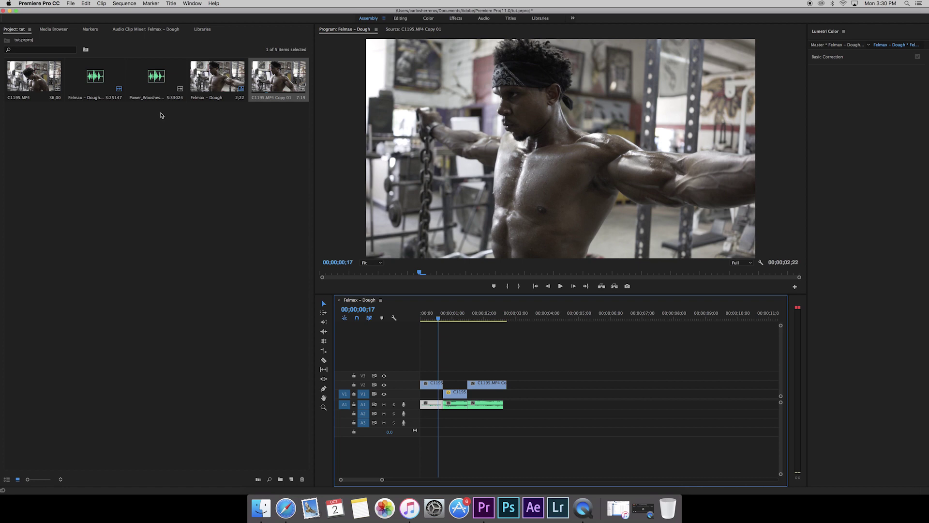
Preview Power_Wooshes_02.mp3 in the Source Monitor to settle on a start at 00;00;00;21.
double_click(144, 90)
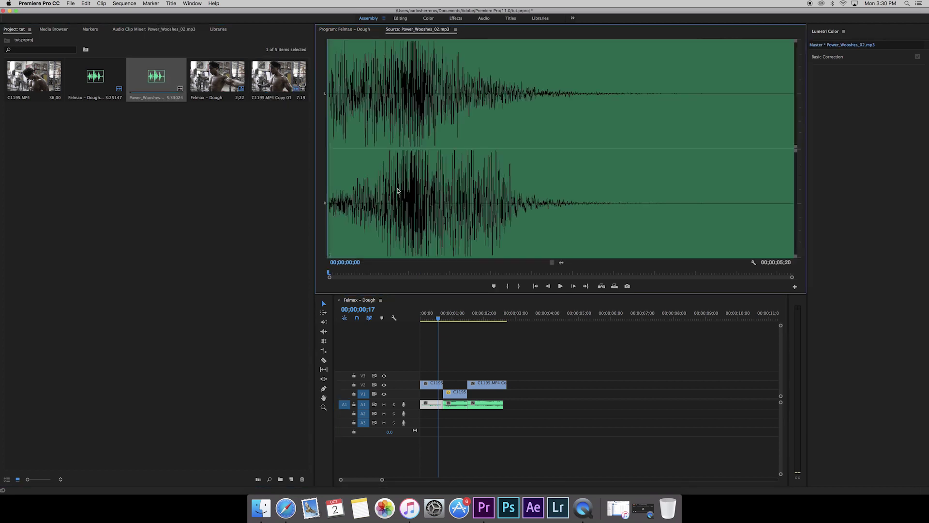
click(391, 177)
drag(363, 190, 331, 184)
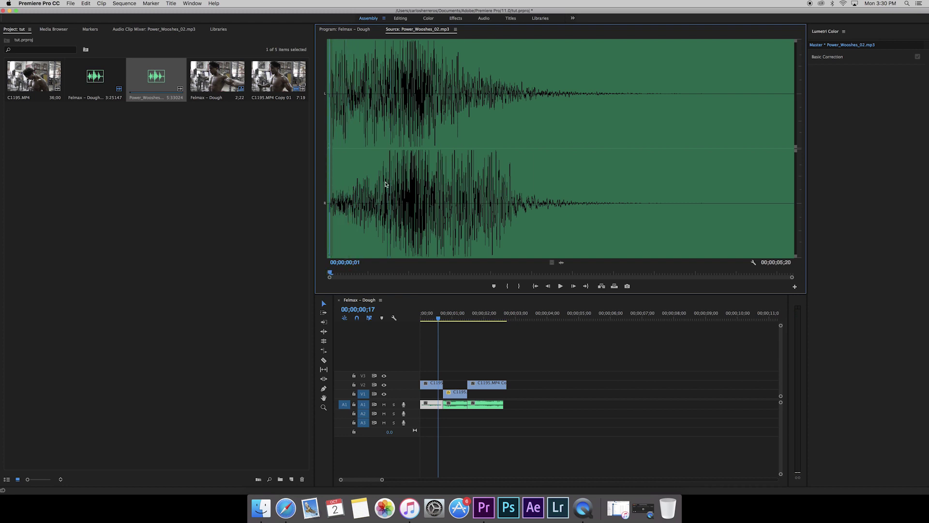
key(space)
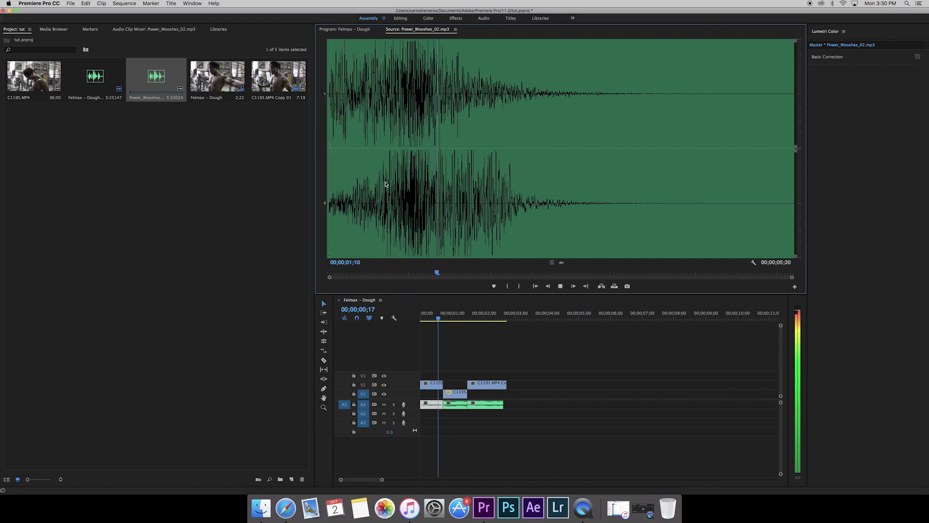
key(space)
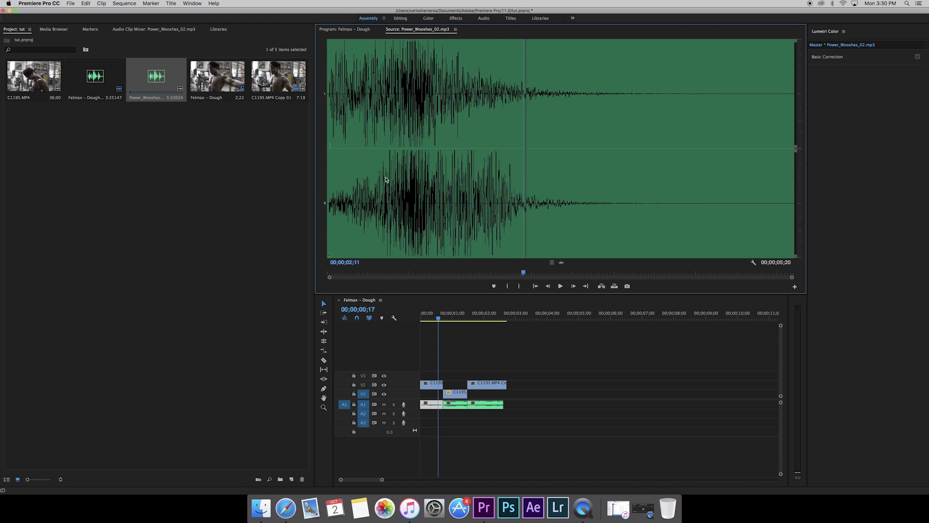
click(388, 172)
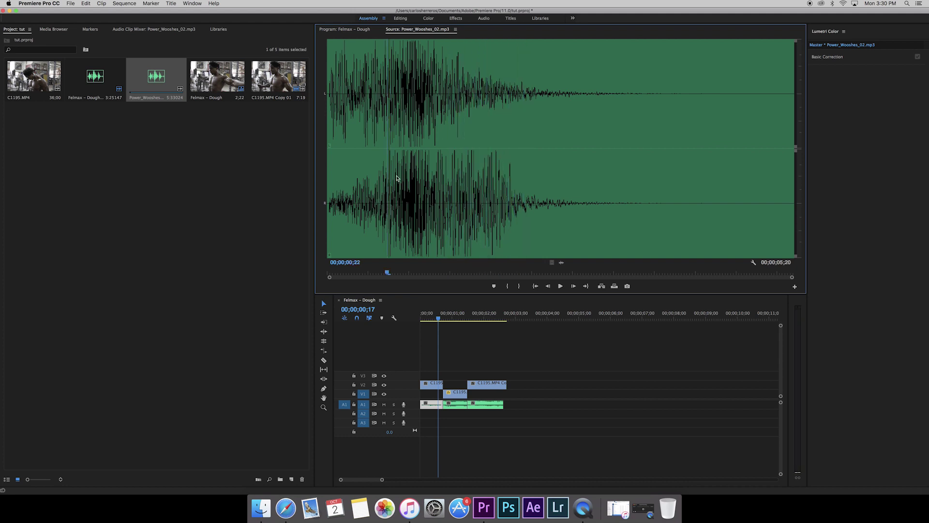
key(space)
key(space)
click(387, 173)
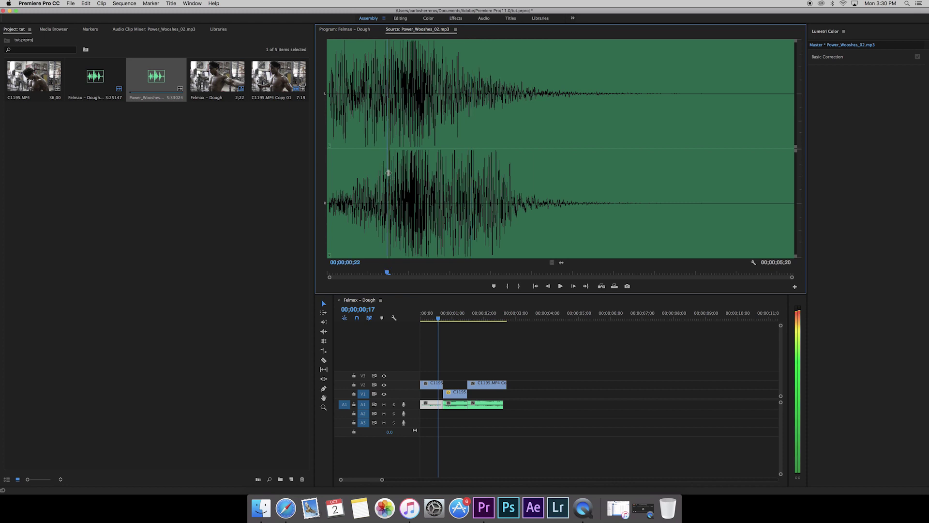
click(384, 172)
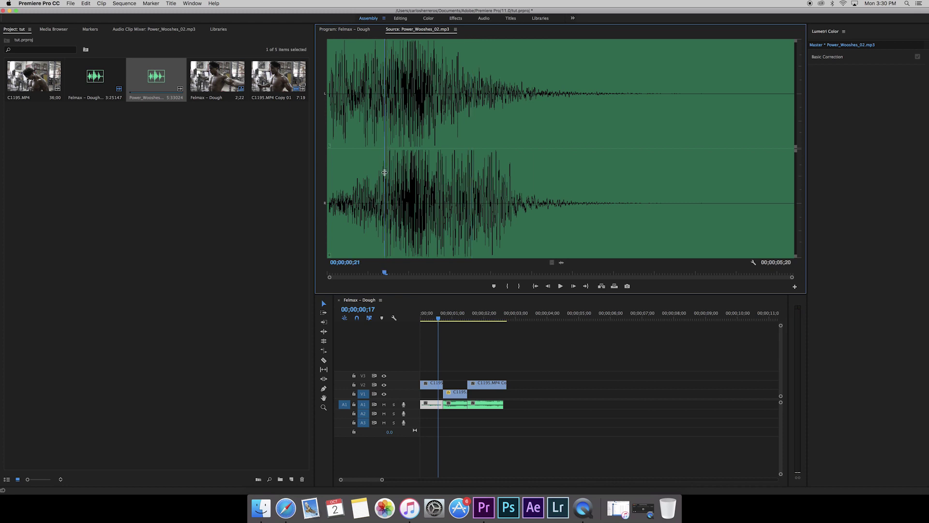
key(space)
Mark the whoosh from 00;00;00;21 to 00;00;01;20 and place it on track A2.
key(space)
click(384, 173)
click(507, 287)
key(space)
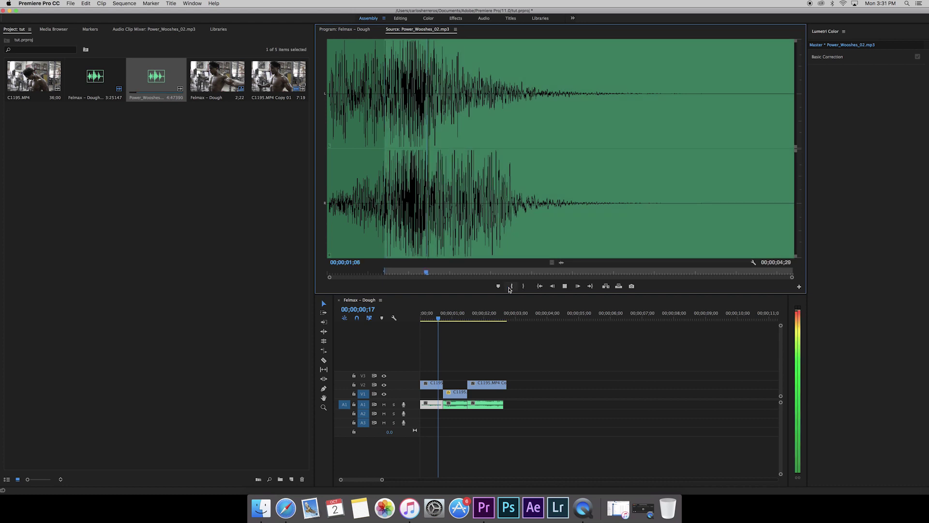
key(space)
click(524, 286)
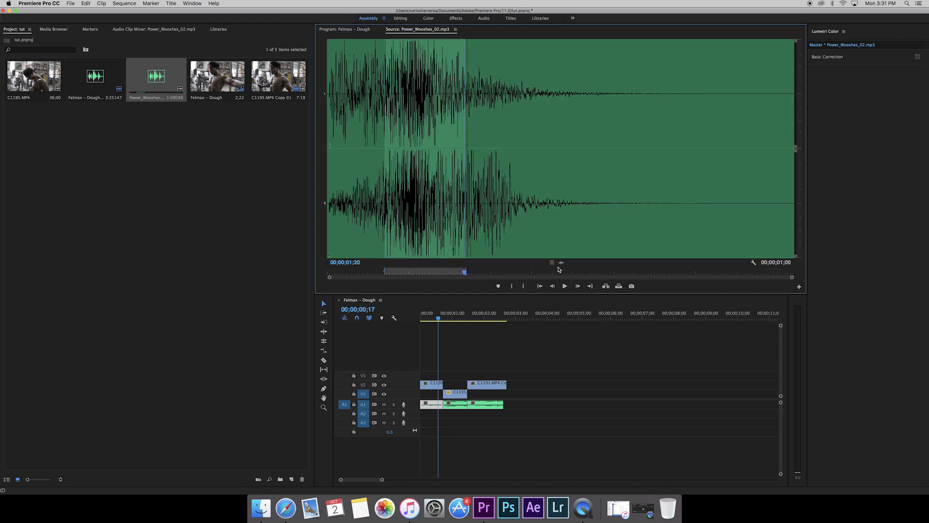
drag(561, 262, 447, 420)
Nudge the A2 whoosh clip four frames earlier, then replay the sequence from the start to check its timing.
click(439, 319)
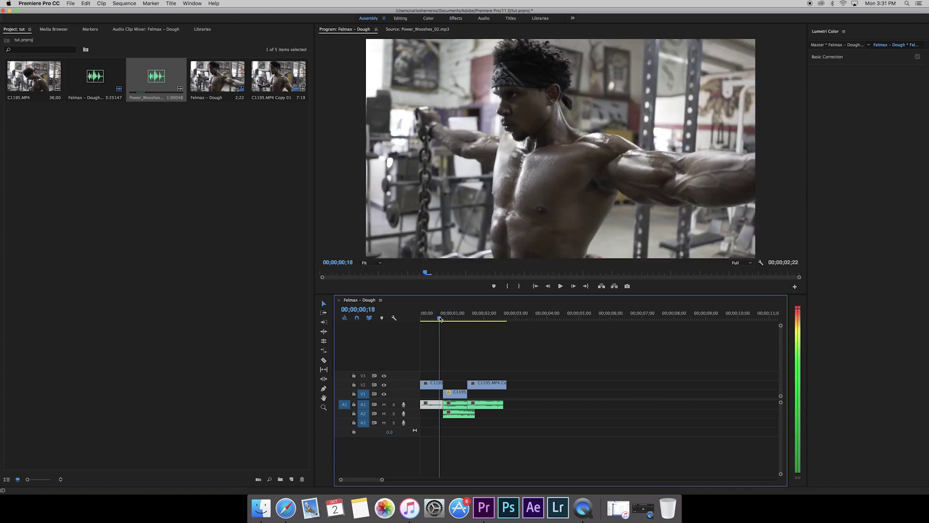
drag(461, 417, 458, 419)
key(Home)
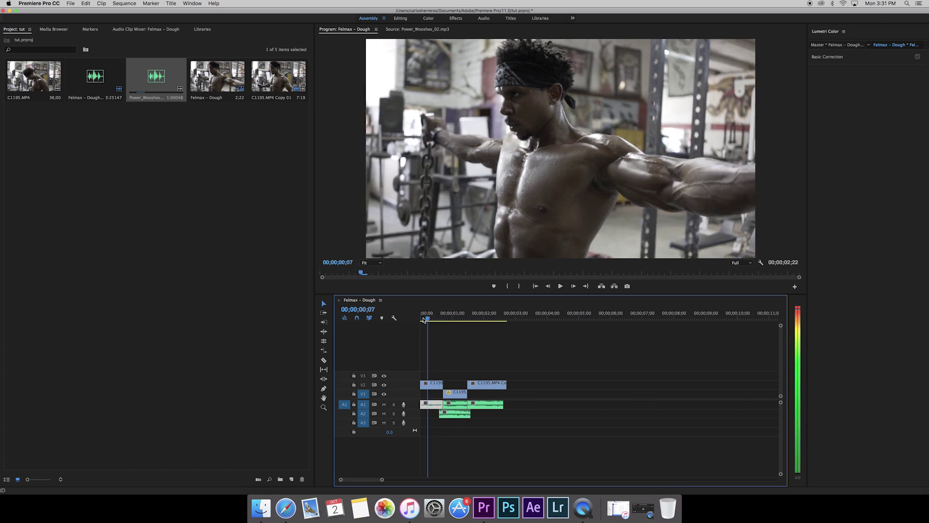
key(space)
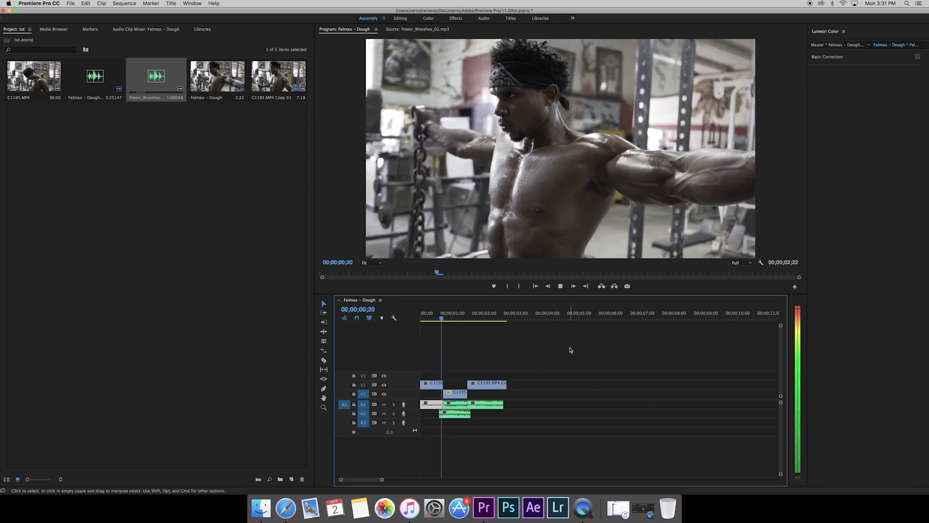
key(space)
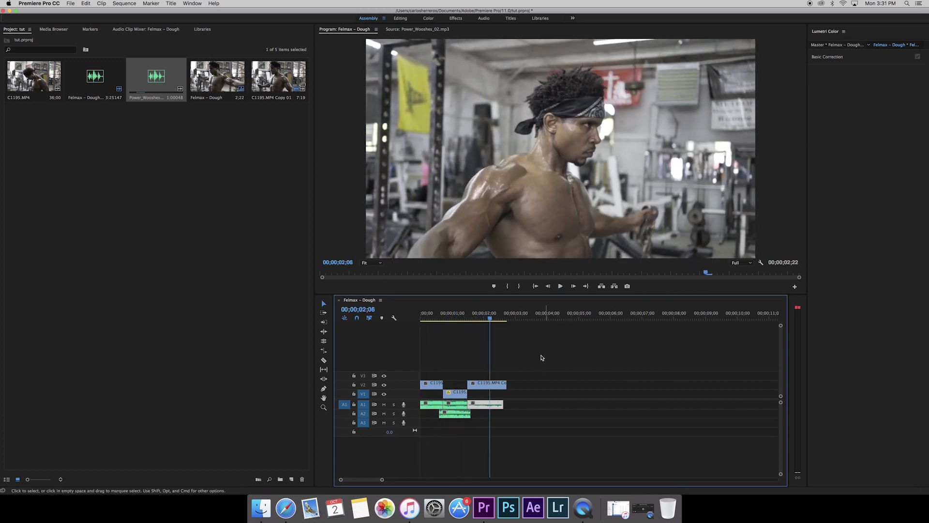
click(435, 322)
key(space)
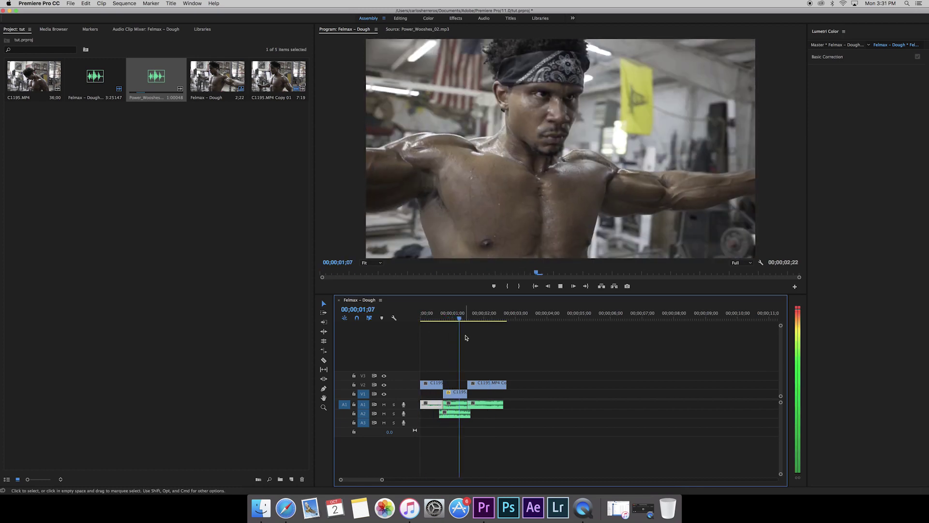
key(Home)
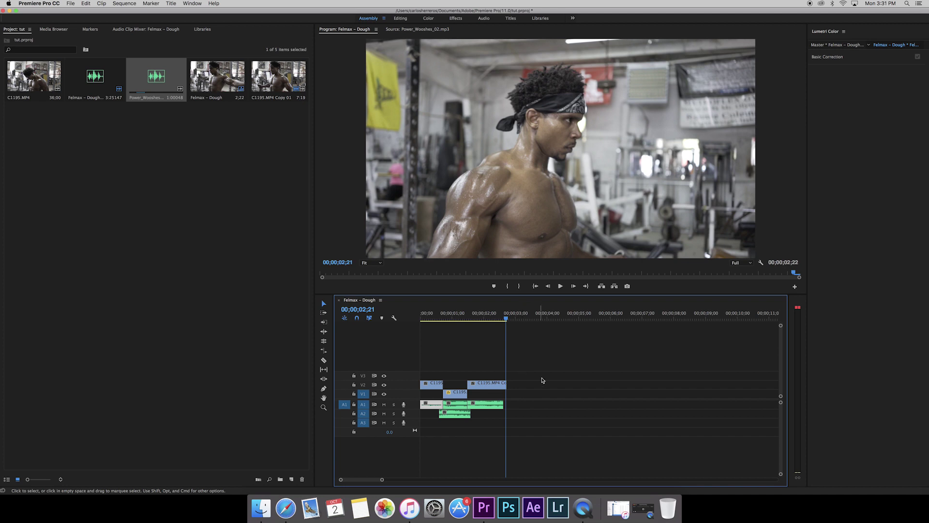
click(439, 320)
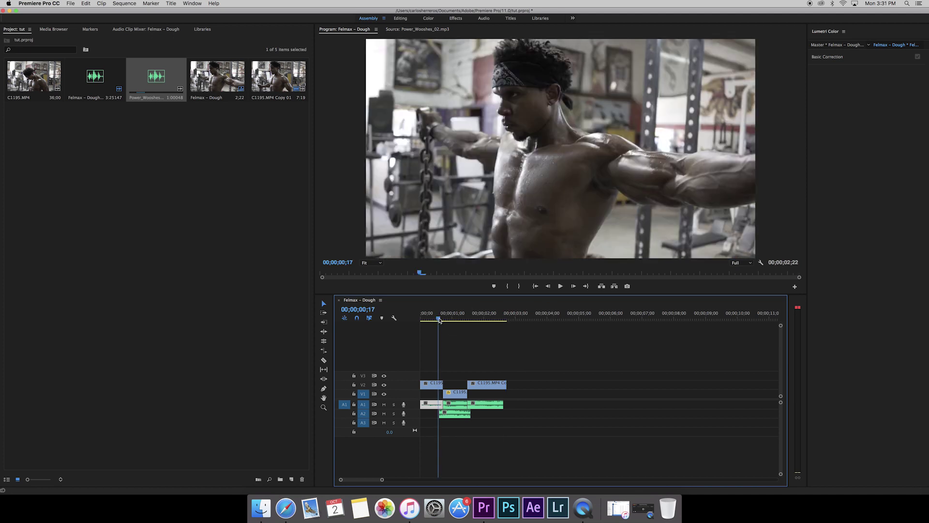
click(433, 320)
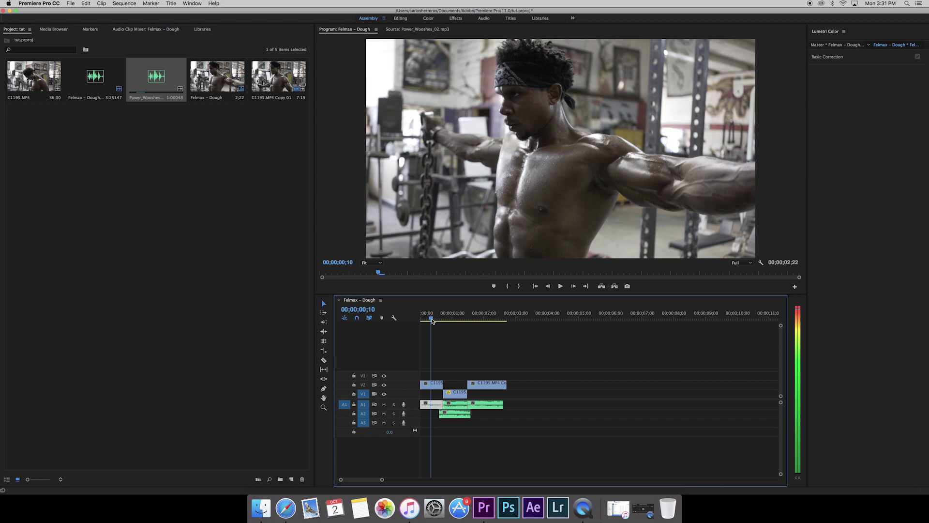
drag(432, 321, 468, 327)
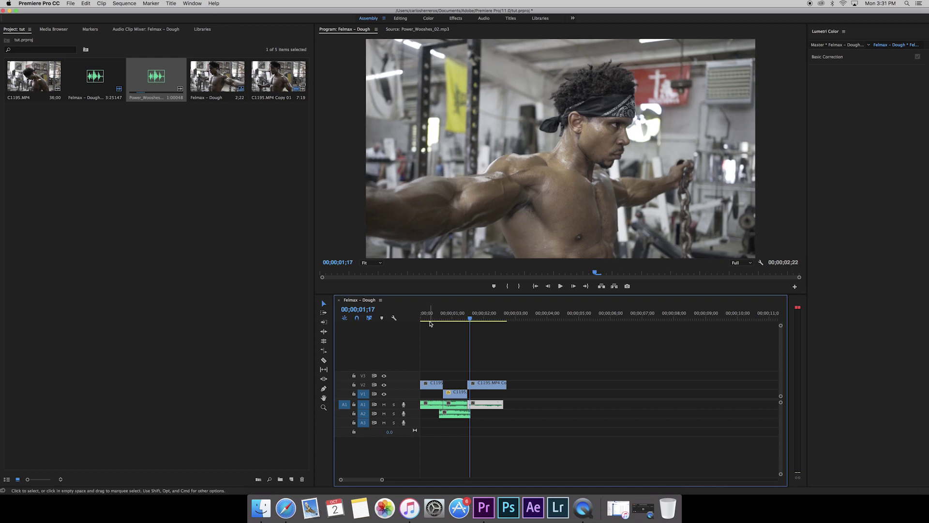
click(432, 320)
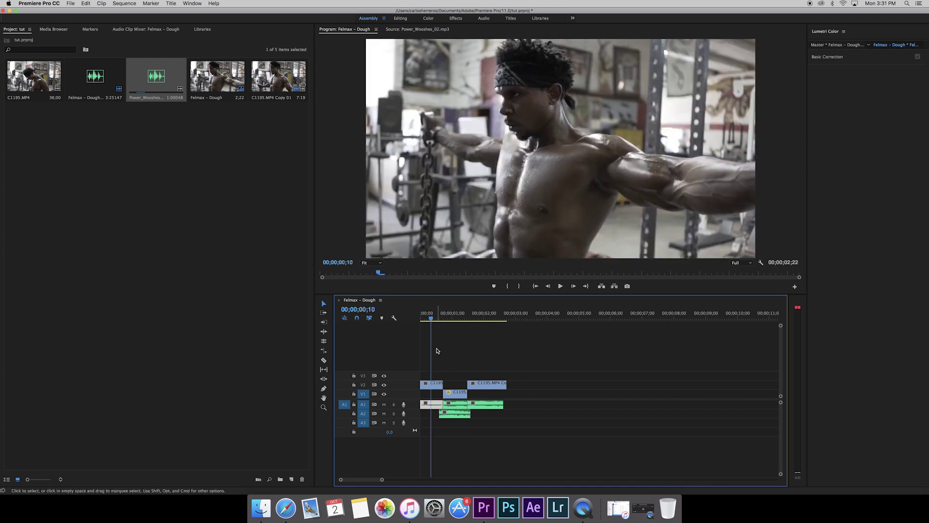
drag(430, 320, 444, 325)
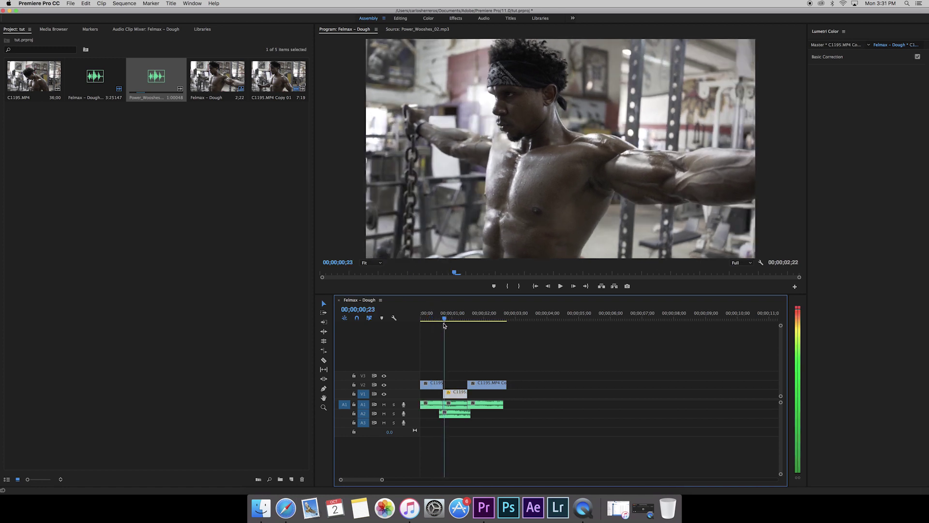
drag(444, 326, 486, 335)
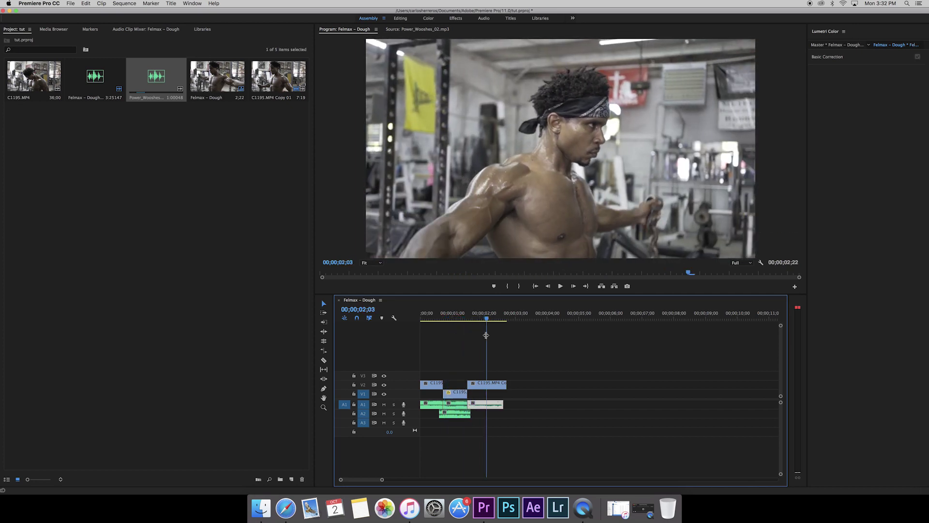